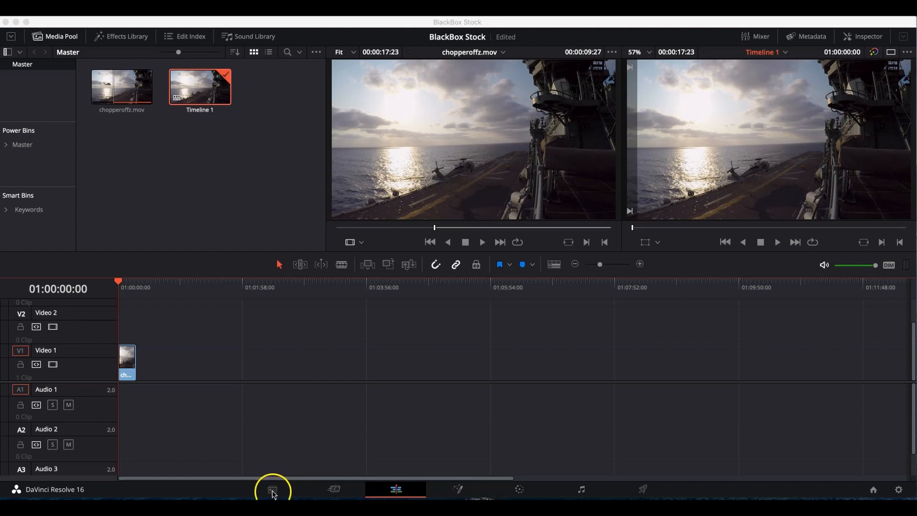
View the media storage and the edit timeline, and open the Color page for the chopperoffz.mov clip.
{"action": "left_click", "coordinate": [273, 491]}
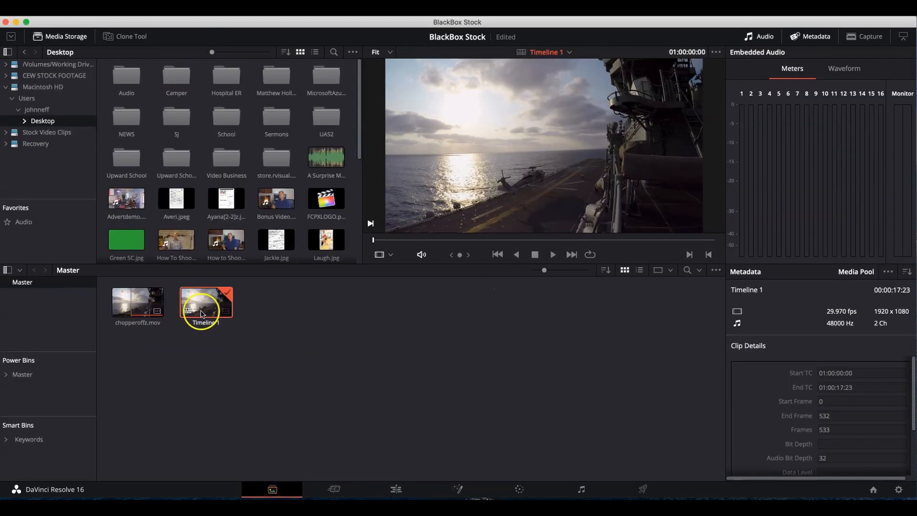
{"action": "left_click", "coordinate": [402, 495]}
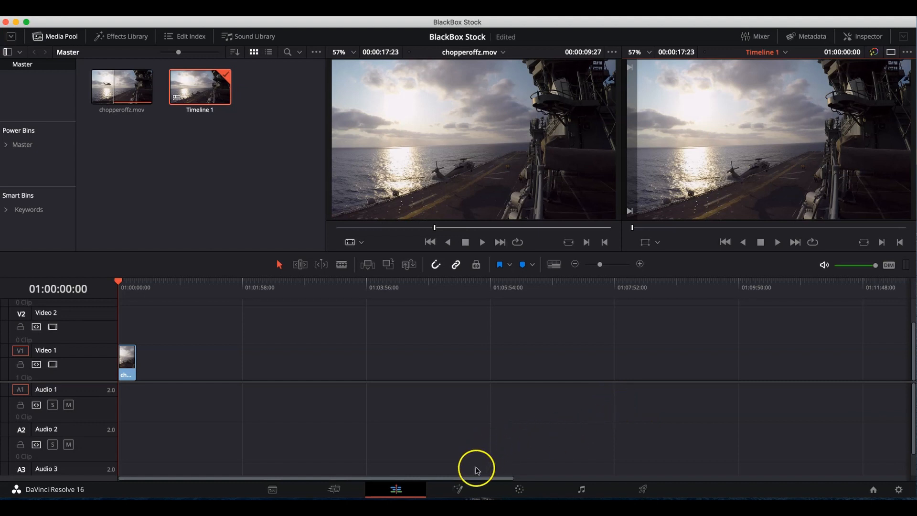
{"action": "left_click", "coordinate": [520, 489]}
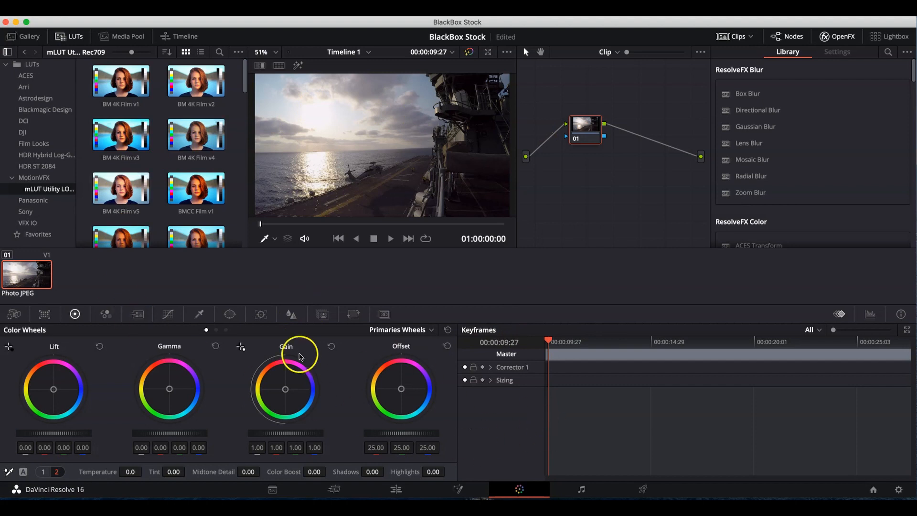
Look through the Tracker, Blur, Qualifier and Curves palettes, and return to the Color Wheels.
{"action": "left_click", "coordinate": [262, 314]}
{"action": "left_click", "coordinate": [289, 316]}
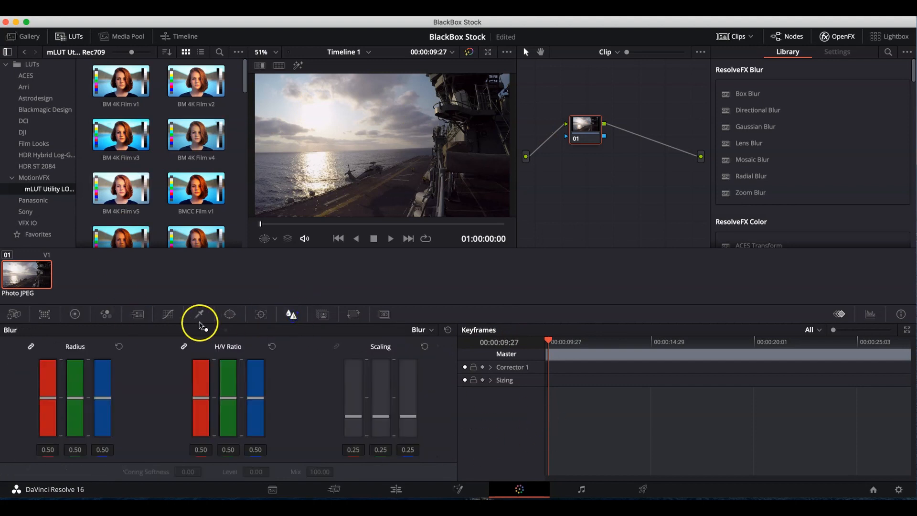
{"action": "left_click", "coordinate": [199, 316]}
{"action": "left_click", "coordinate": [171, 315]}
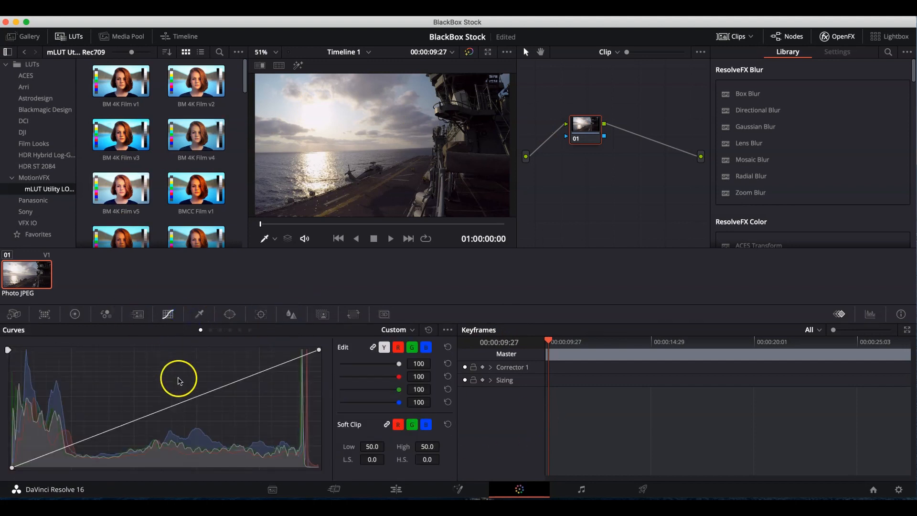
{"action": "left_click", "coordinate": [75, 315]}
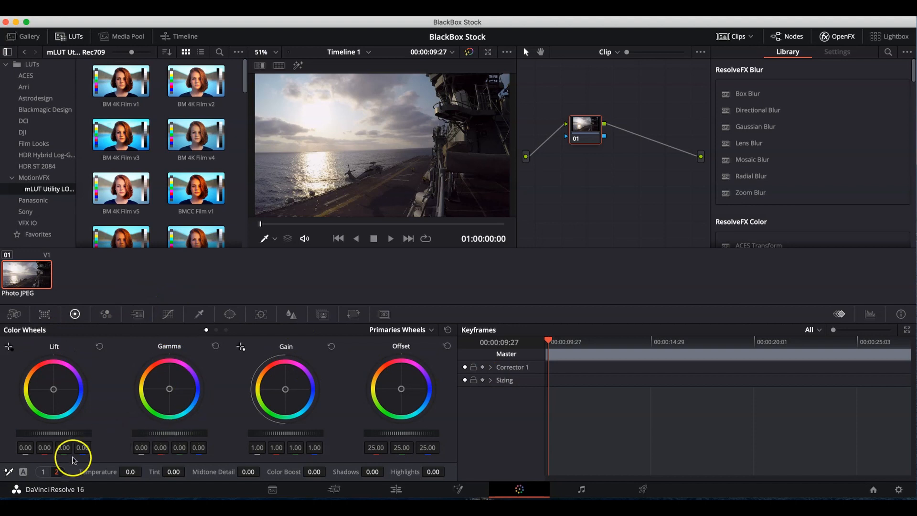
Set the clip's primary adjustments to contrast 0.918, pivot 0.812 and saturation 64.20.
{"action": "left_click", "coordinate": [42, 472]}
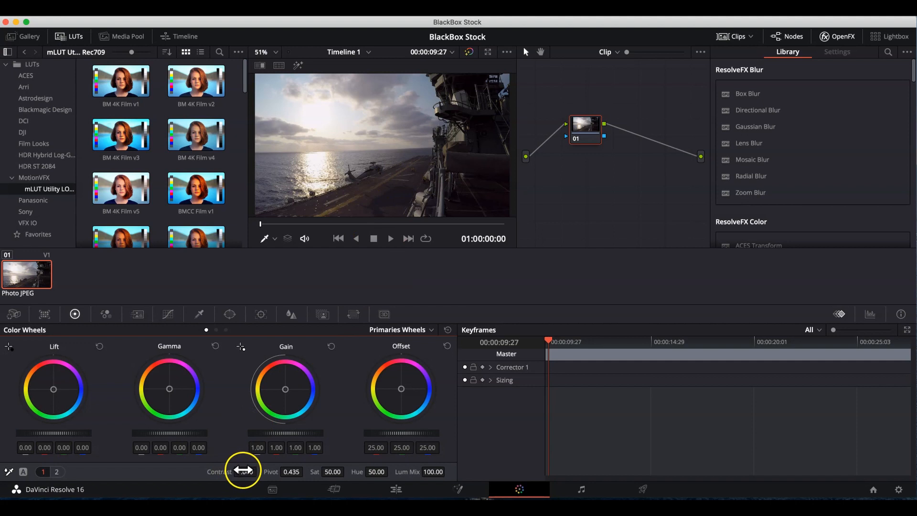
{"action": "left_click_drag", "start_coordinate": [243, 471], "coordinate": [245, 471]}
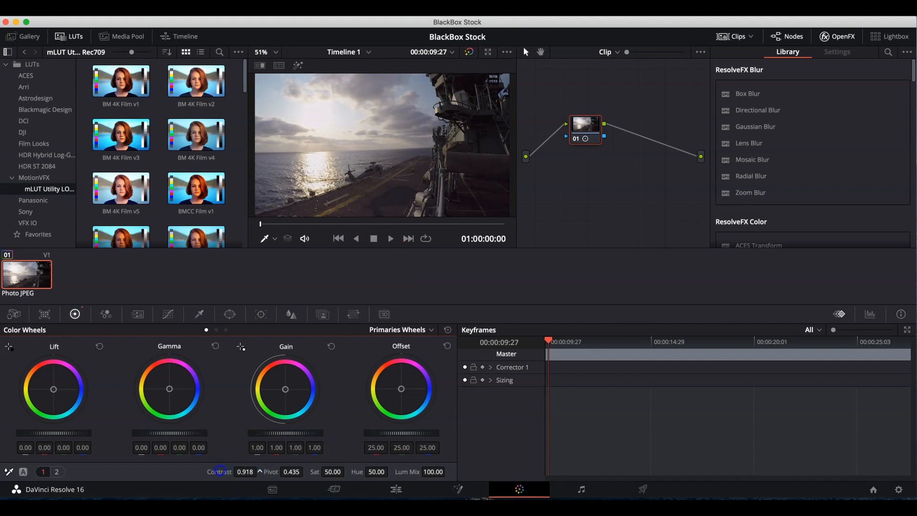
{"action": "left_click_drag", "start_coordinate": [243, 471], "coordinate": [236, 472]}
{"action": "left_click_drag", "start_coordinate": [297, 472], "coordinate": [276, 467]}
{"action": "left_click_drag", "start_coordinate": [368, 467], "coordinate": [457, 472]}
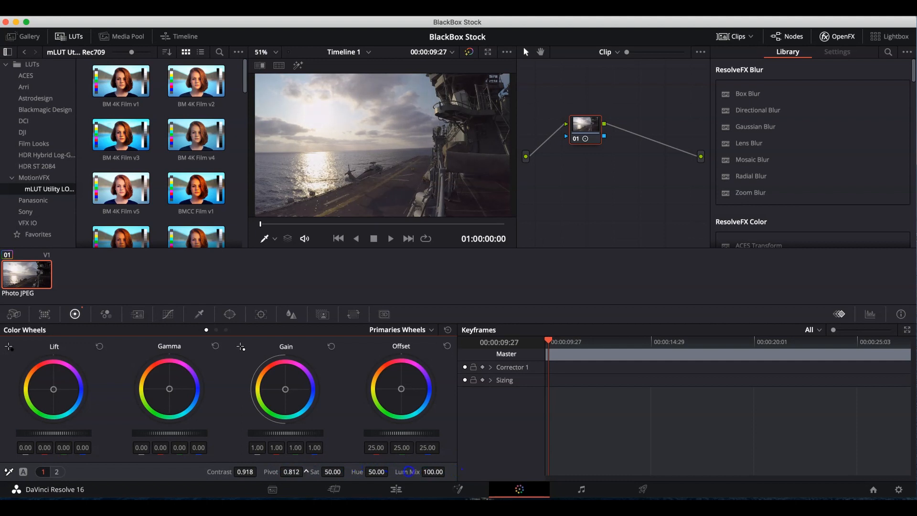
{"action": "left_click_drag", "start_coordinate": [329, 473], "coordinate": [347, 472]}
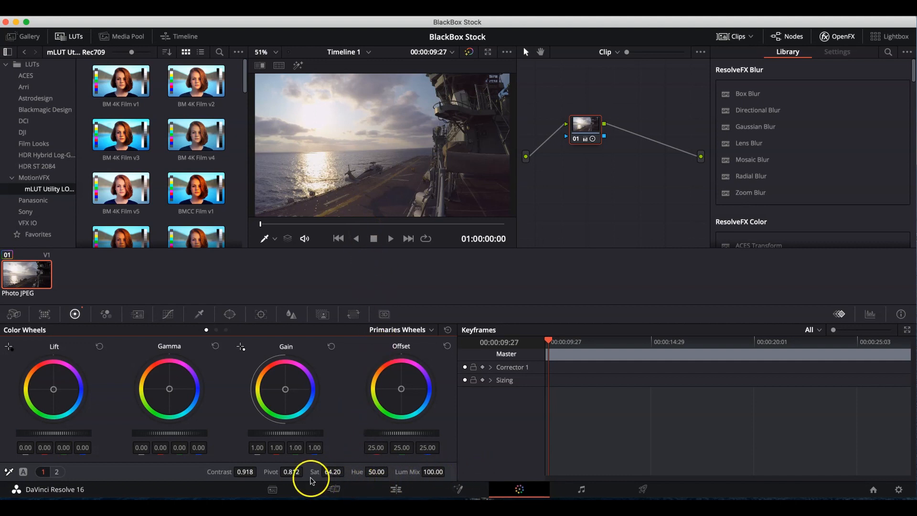
{"action": "left_click_drag", "start_coordinate": [379, 477], "coordinate": [433, 468]}
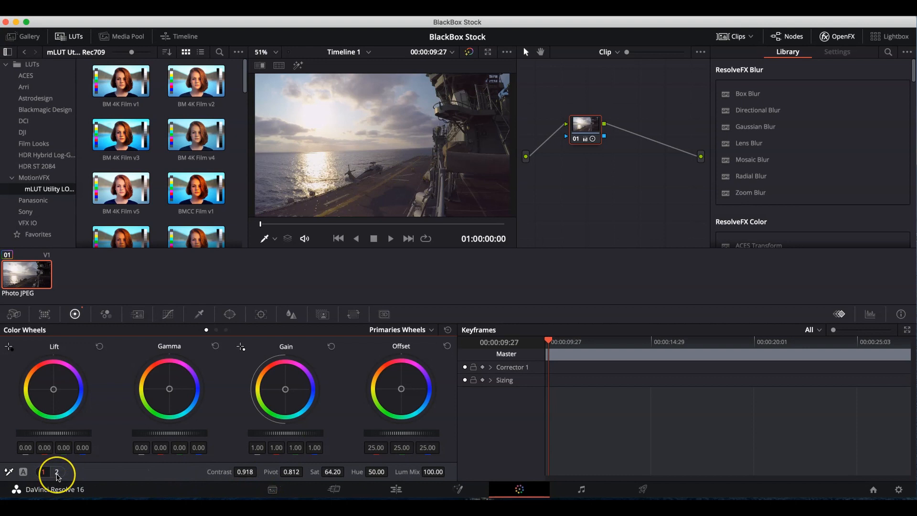
Set the clip's temperature to 350, tint to 1.50, midtone detail to 7.00 and color boost to 9.00.
{"action": "left_click", "coordinate": [57, 472]}
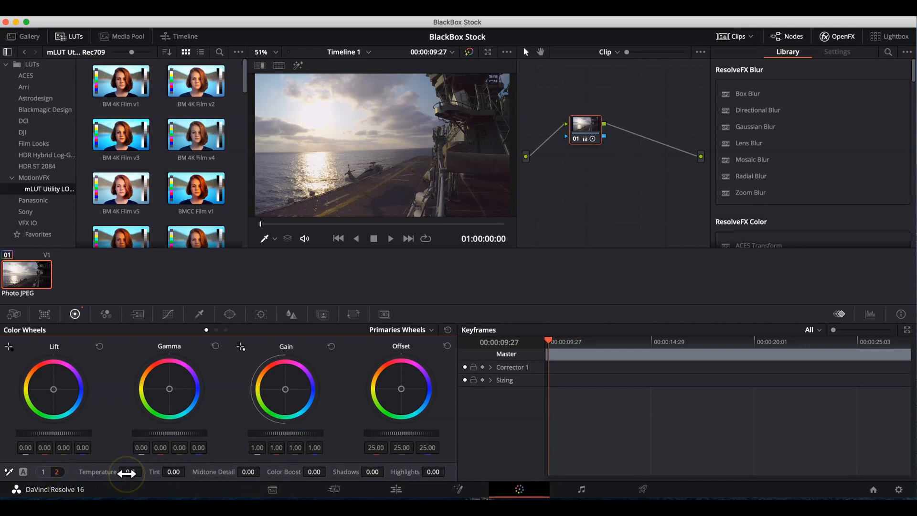
{"action": "double_click", "coordinate": [128, 473]}
{"action": "double_click", "coordinate": [173, 472]}
{"action": "left_click", "coordinate": [247, 473]}
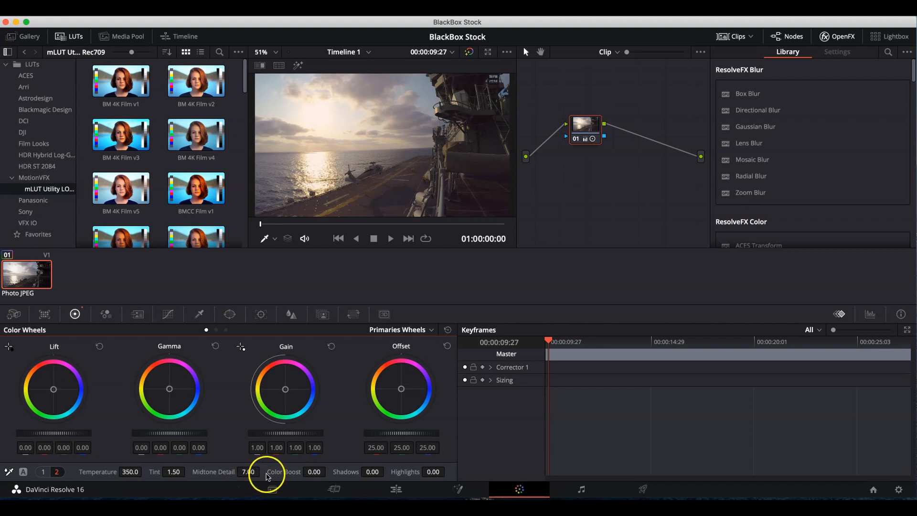
{"action": "left_click_drag", "start_coordinate": [313, 471], "coordinate": [323, 473]}
{"action": "left_click", "coordinate": [311, 472]}
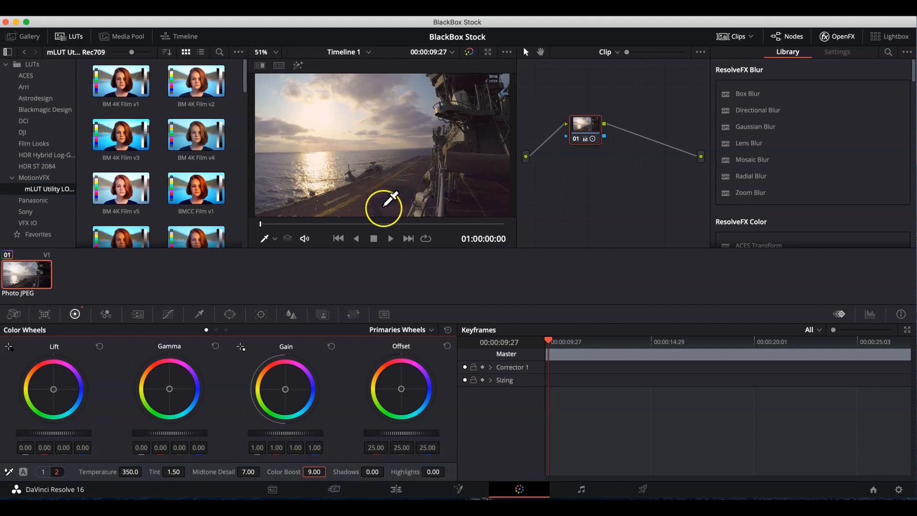
Raise the clip's shadows to 57.00 and lower its highlights to -63.00.
{"action": "left_click_drag", "start_coordinate": [374, 471], "coordinate": [382, 471]}
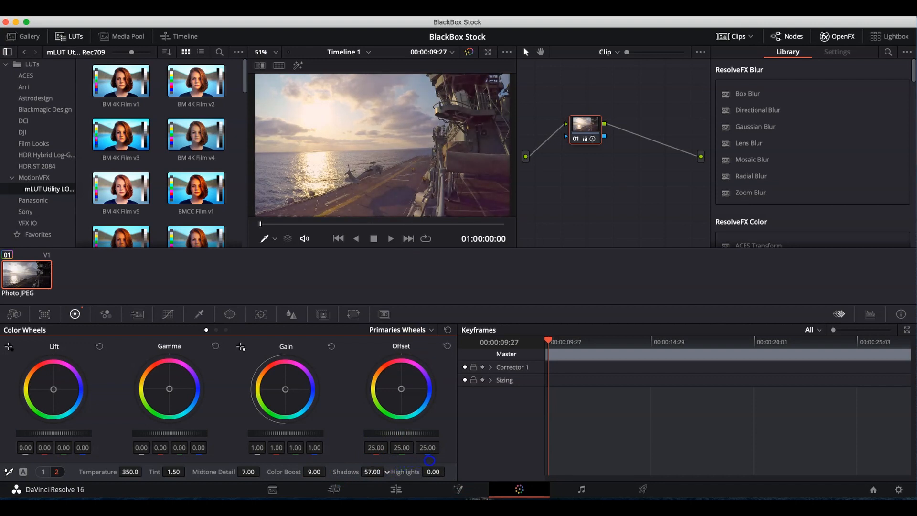
{"action": "left_click_drag", "start_coordinate": [436, 470], "coordinate": [402, 471]}
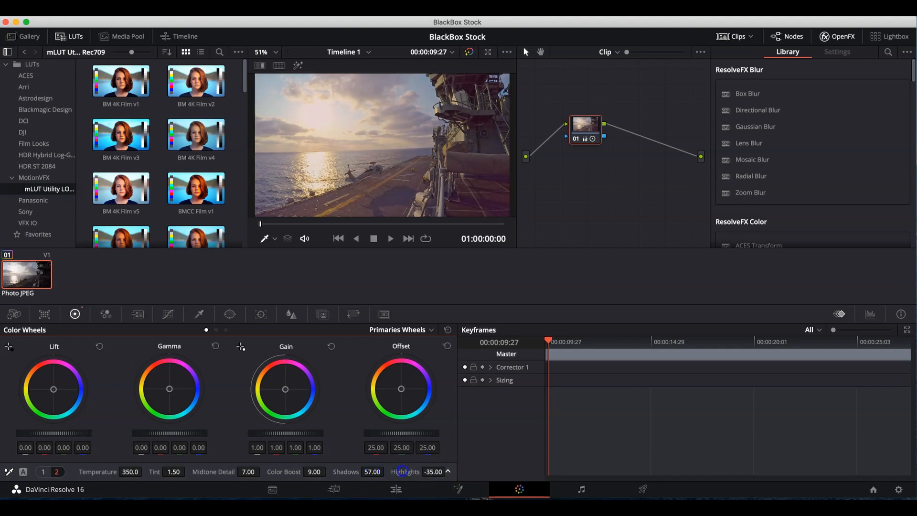
{"action": "mouse_move", "coordinate": [405, 471]}
{"action": "left_mouse_down"}
{"action": "mouse_move", "coordinate": [378, 472]}
{"action": "mouse_move", "coordinate": [397, 469]}
{"action": "left_mouse_up"}
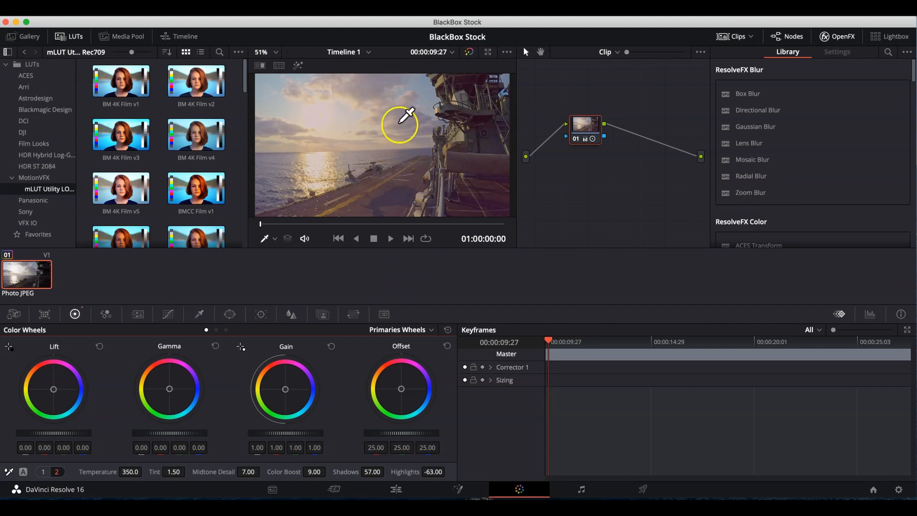
Increase the clip's contrast to 0.984 and reduce its saturation.
{"action": "left_click", "coordinate": [43, 471]}
{"action": "left_click_drag", "start_coordinate": [208, 479], "coordinate": [243, 471]}
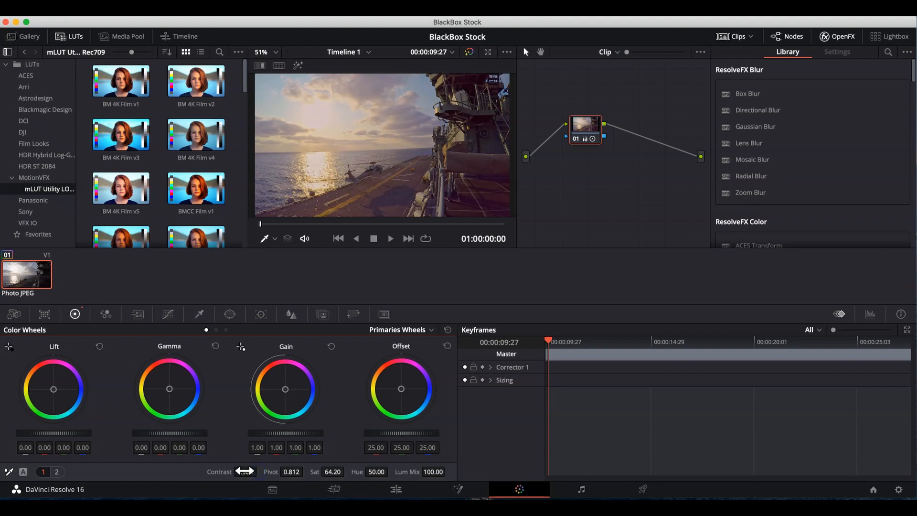
{"action": "left_click", "coordinate": [331, 473]}
Set the clip's shadows to 71.00 and its highlights to -68.00.
{"action": "left_click", "coordinate": [56, 472]}
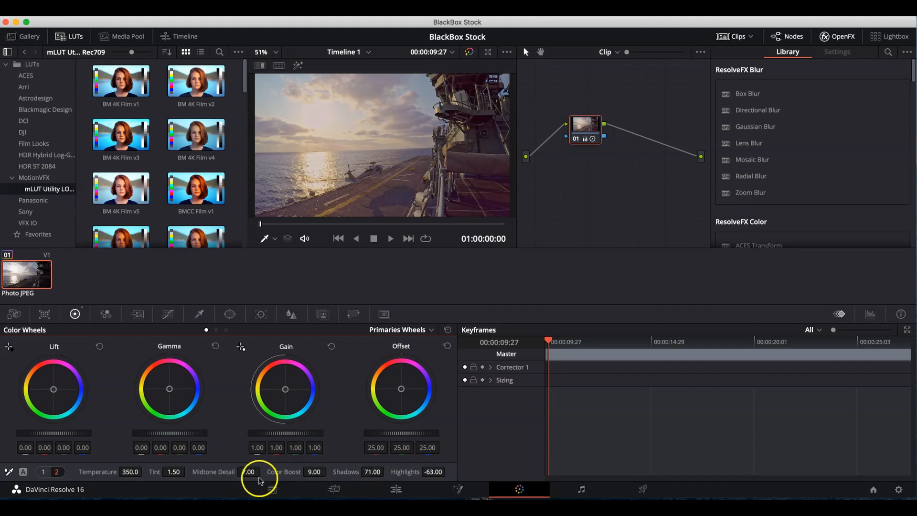
{"action": "left_click", "coordinate": [434, 472]}
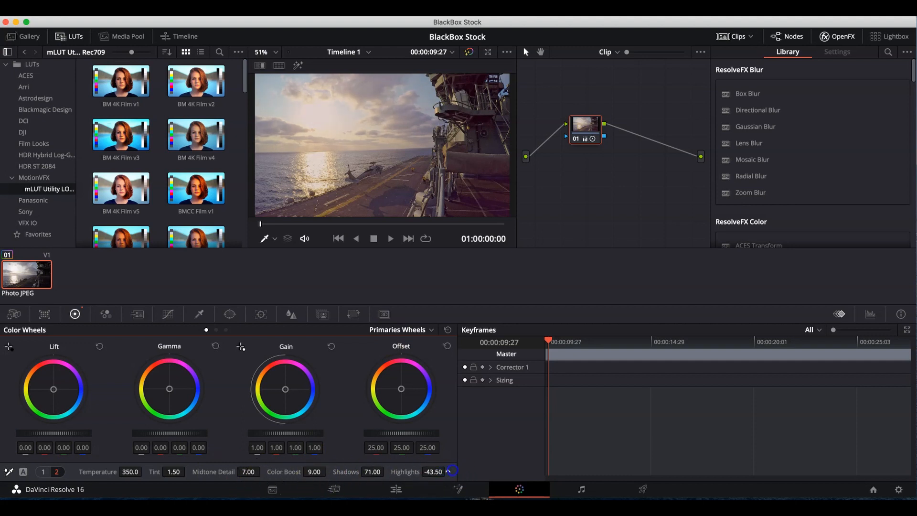
{"action": "left_click_drag", "start_coordinate": [451, 470], "coordinate": [413, 470]}
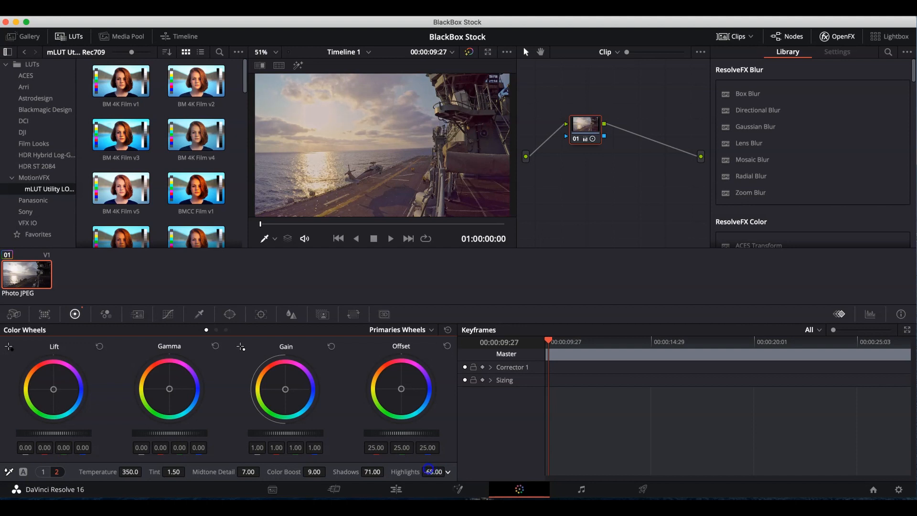
{"action": "left_click_drag", "start_coordinate": [434, 472], "coordinate": [433, 472]}
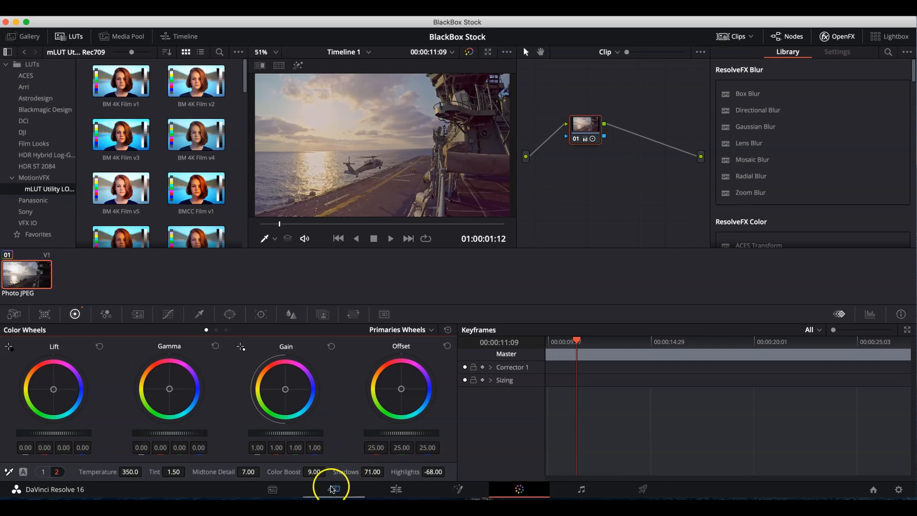
Compare the graded clip with its source on the Edit page, and set the saturation to 48.60 on the Color page.
{"action": "left_click", "coordinate": [397, 490]}
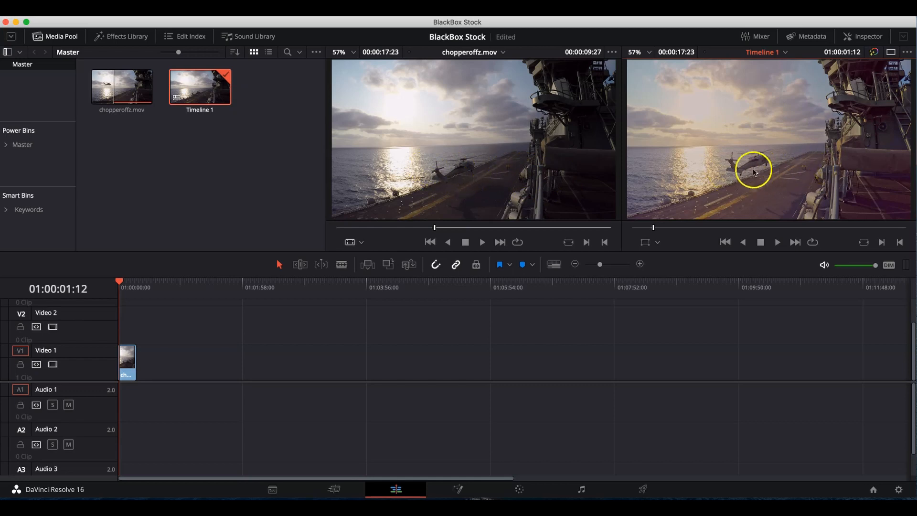
{"action": "left_click", "coordinate": [521, 488]}
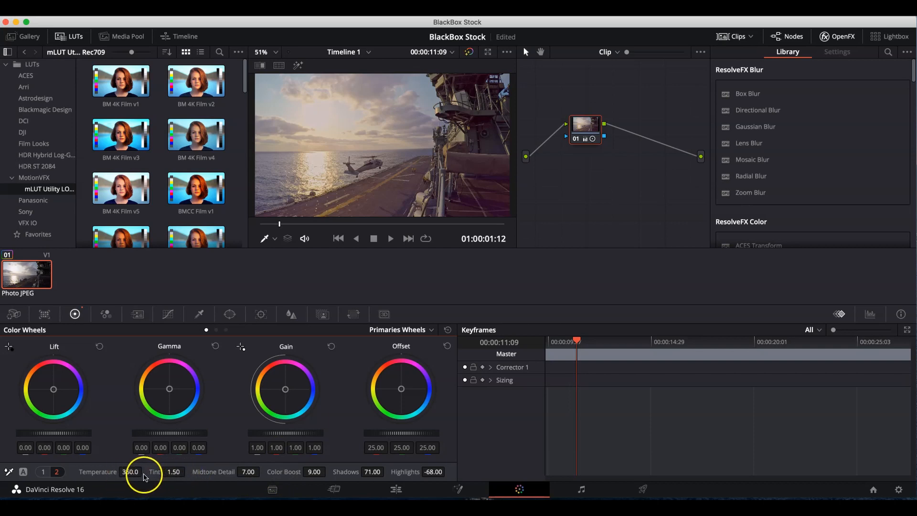
{"action": "left_click", "coordinate": [44, 472]}
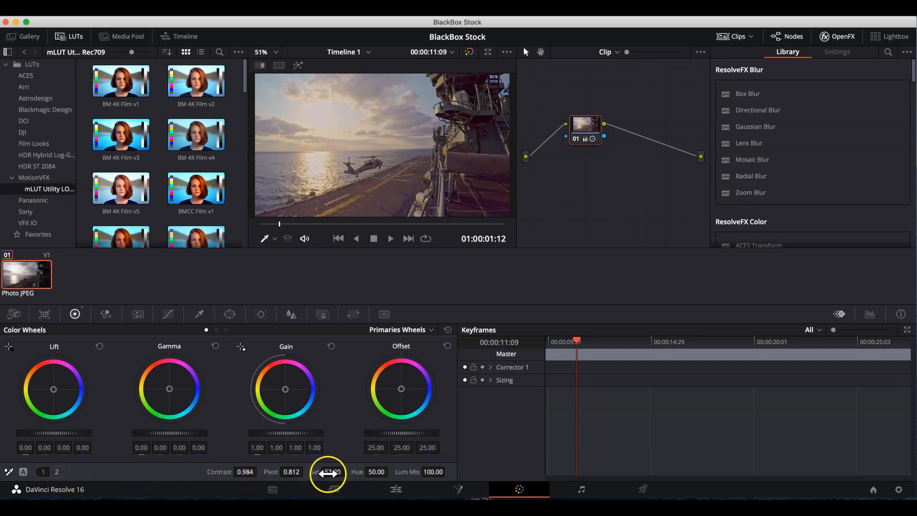
{"action": "left_click_drag", "start_coordinate": [328, 474], "coordinate": [328, 473]}
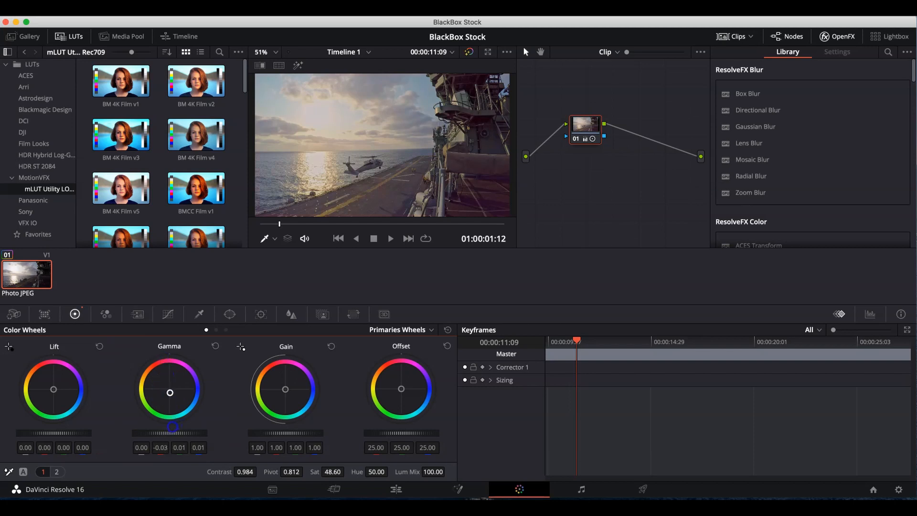
Try shifting the colour balance of the Gamma and Gain wheels, and undo both adjustments.
{"action": "left_click_drag", "start_coordinate": [187, 432], "coordinate": [310, 442]}
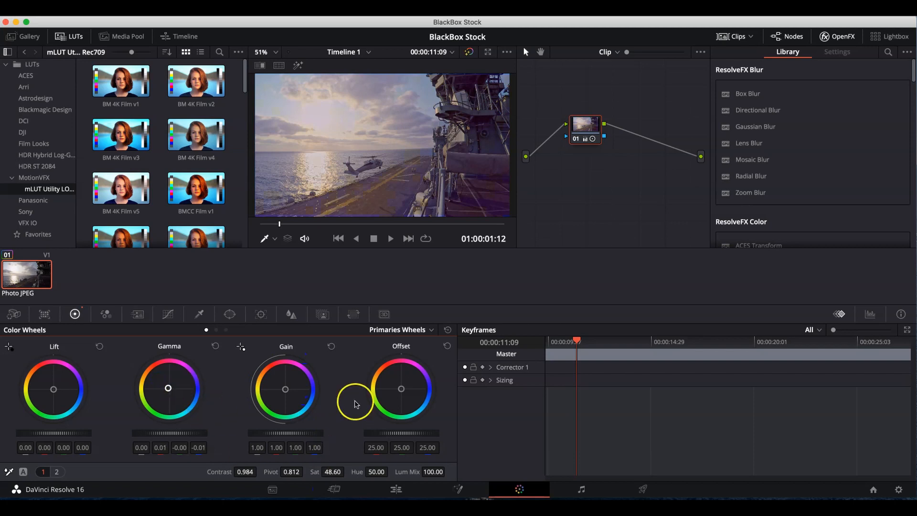
{"action": "left_click_drag", "start_coordinate": [285, 389], "coordinate": [282, 356]}
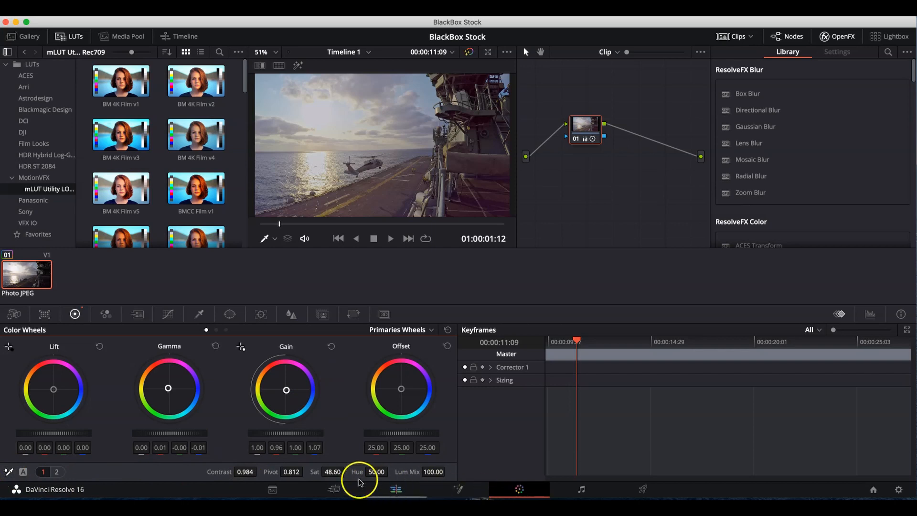
{"action": "key", "text": "super+z"}
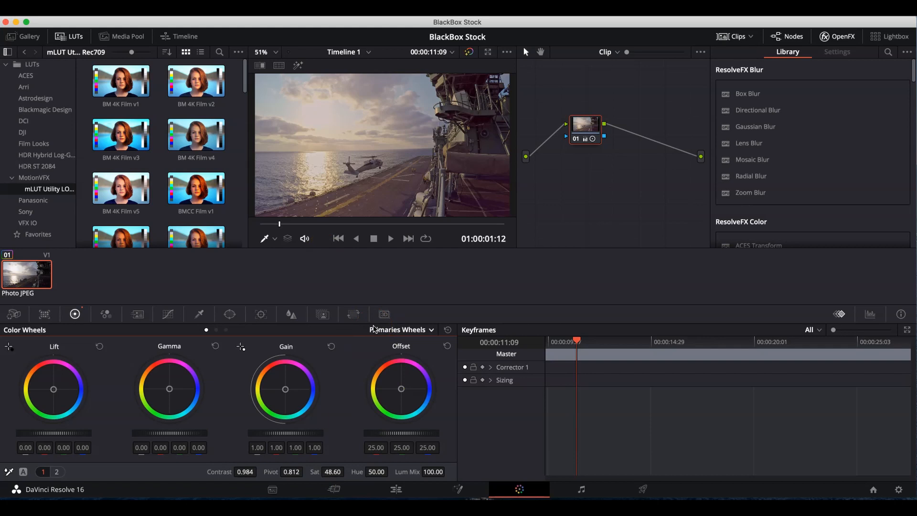
{"action": "left_click", "coordinate": [318, 364]}
{"action": "left_click_drag", "start_coordinate": [219, 420], "coordinate": [221, 401]}
{"action": "left_click", "coordinate": [224, 276]}
{"action": "left_click", "coordinate": [213, 271]}
{"action": "left_click", "coordinate": [214, 277]}
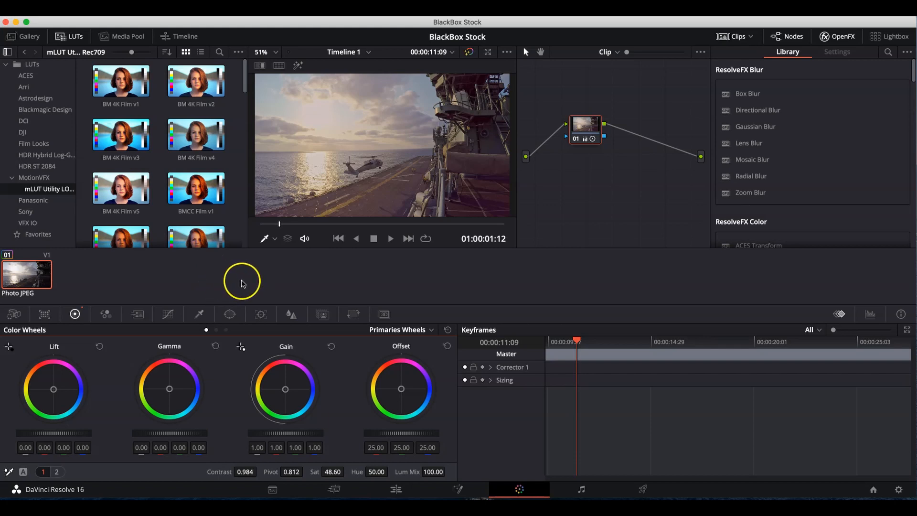